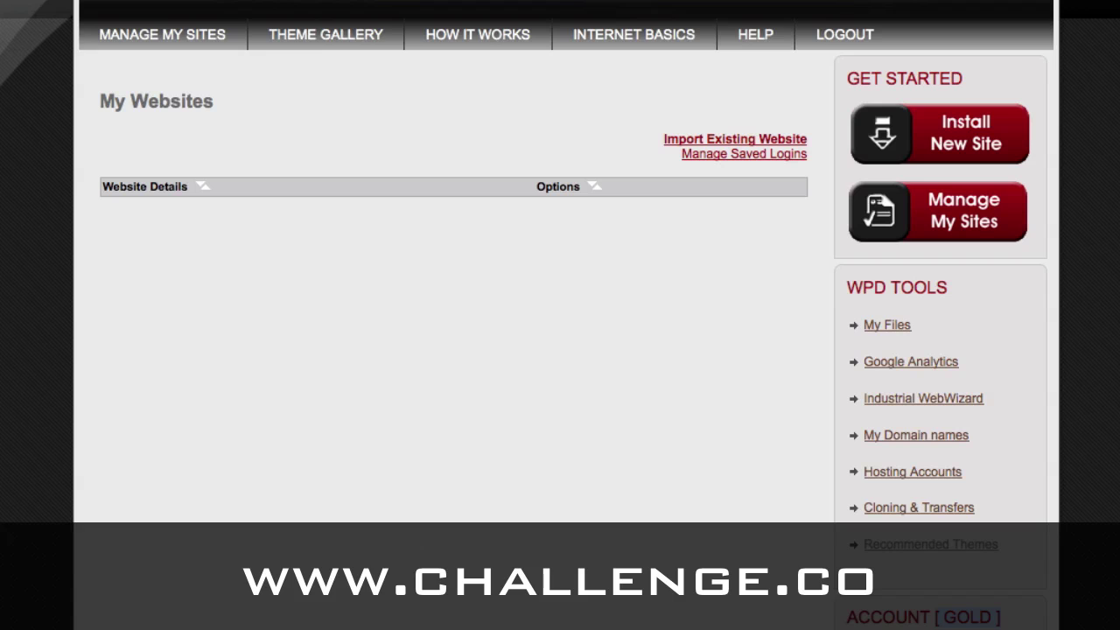
pyautogui.moveTo(1119, 44); pyautogui.dragTo(846, 84)
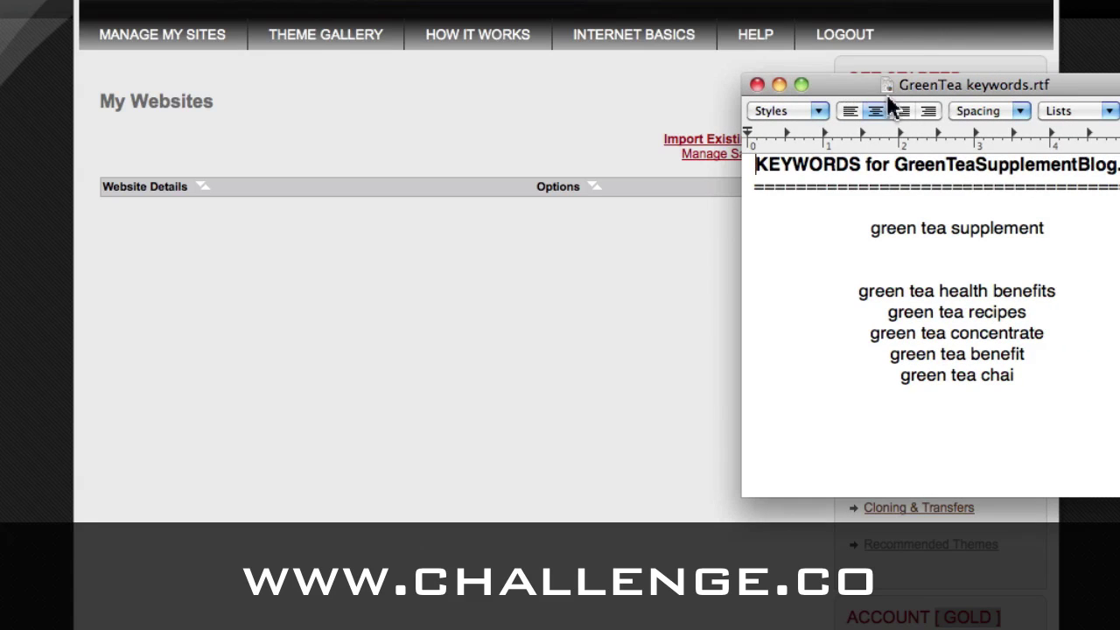
pyautogui.moveTo(1044, 229); pyautogui.dragTo(877, 235)
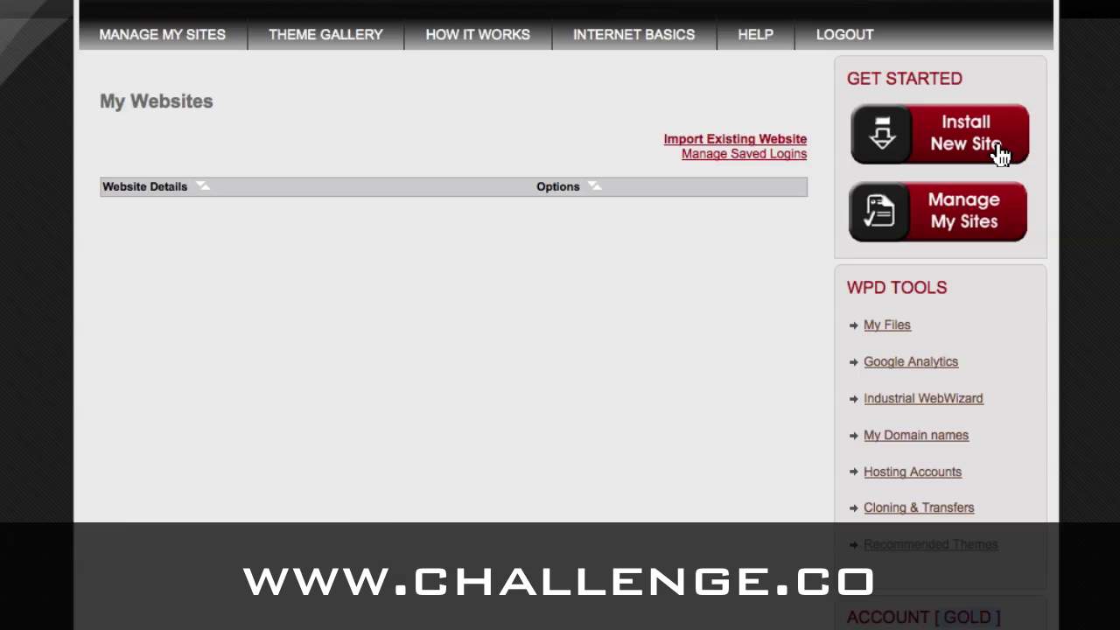
# - Start a new site and pick the Greenleaves theme from My Favorites to install
pyautogui.click(1000, 154)
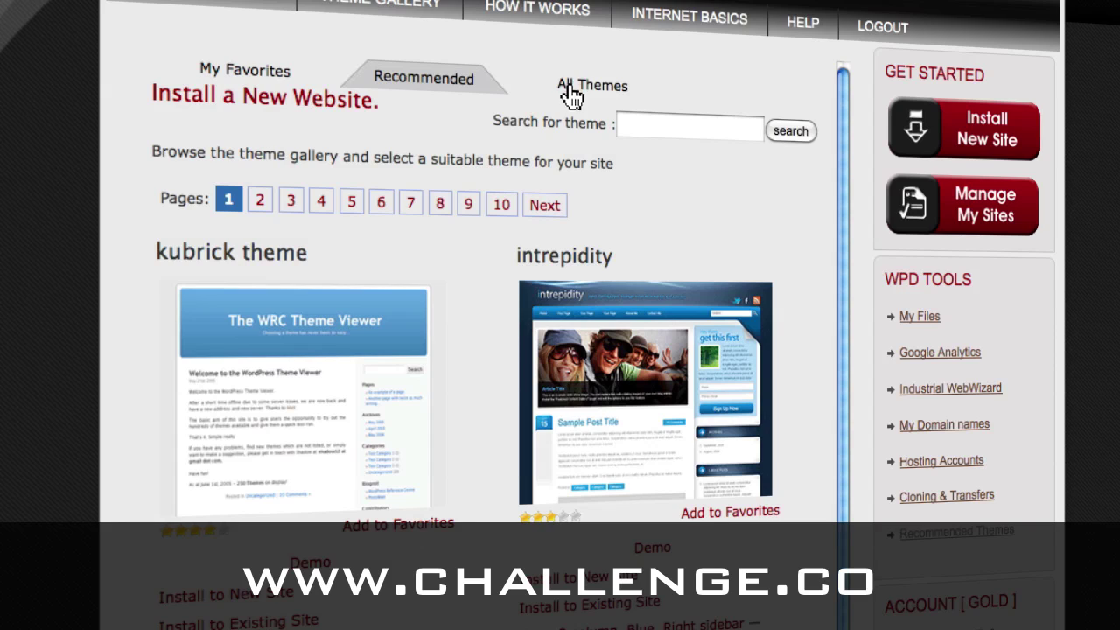
pyautogui.click(232, 75)
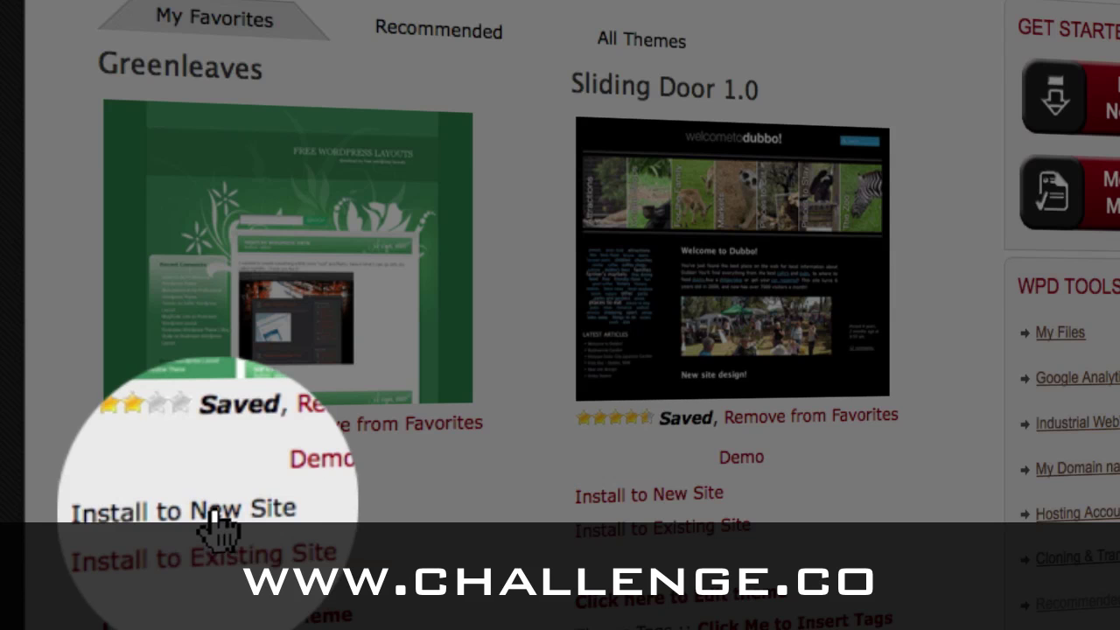
pyautogui.click(212, 512)
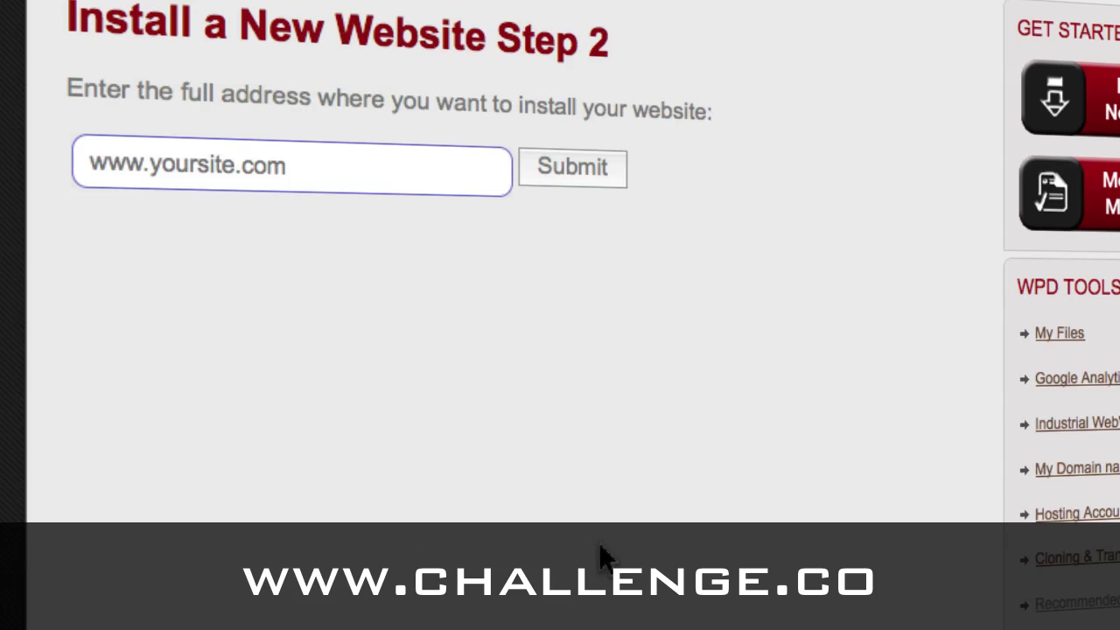
pyautogui.click(342, 171)
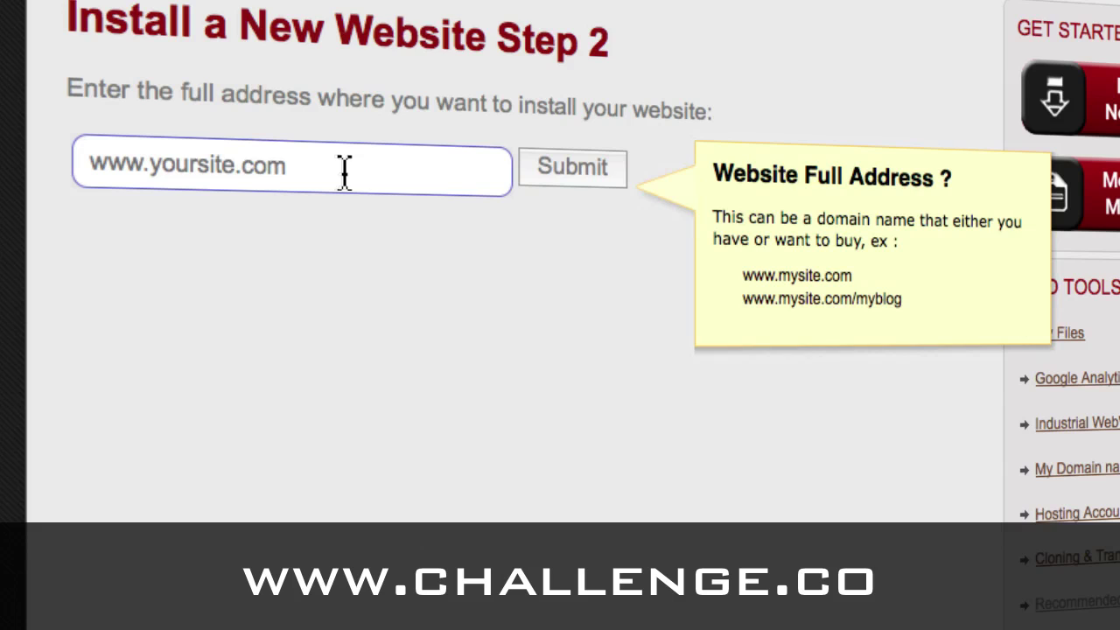
pyautogui.click(344, 171)
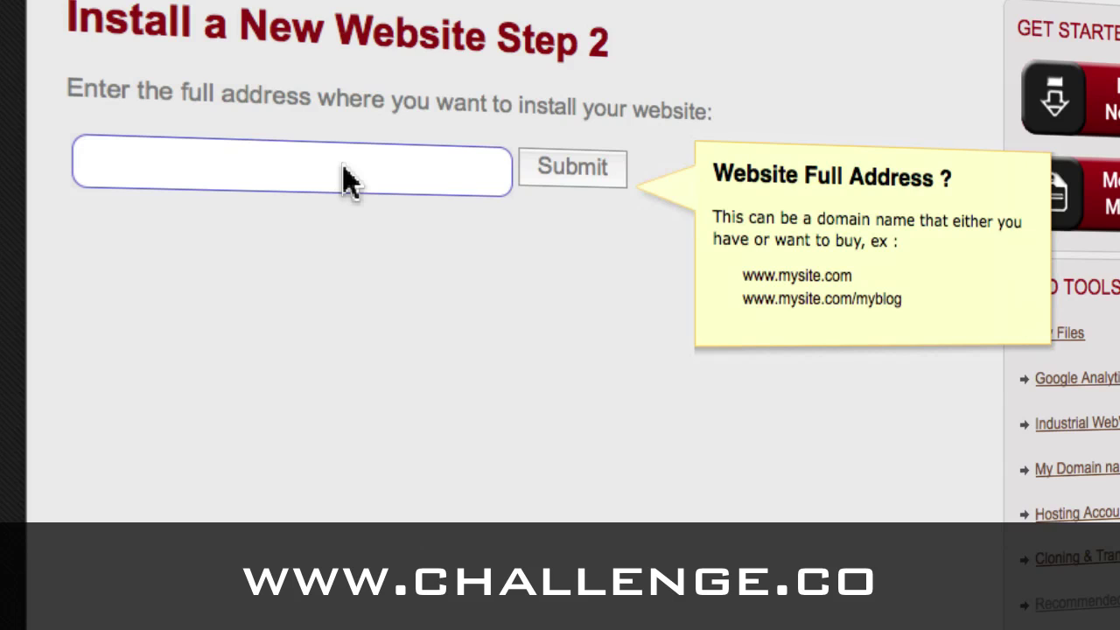
pyautogui.write('greenteasupplementblog.com')
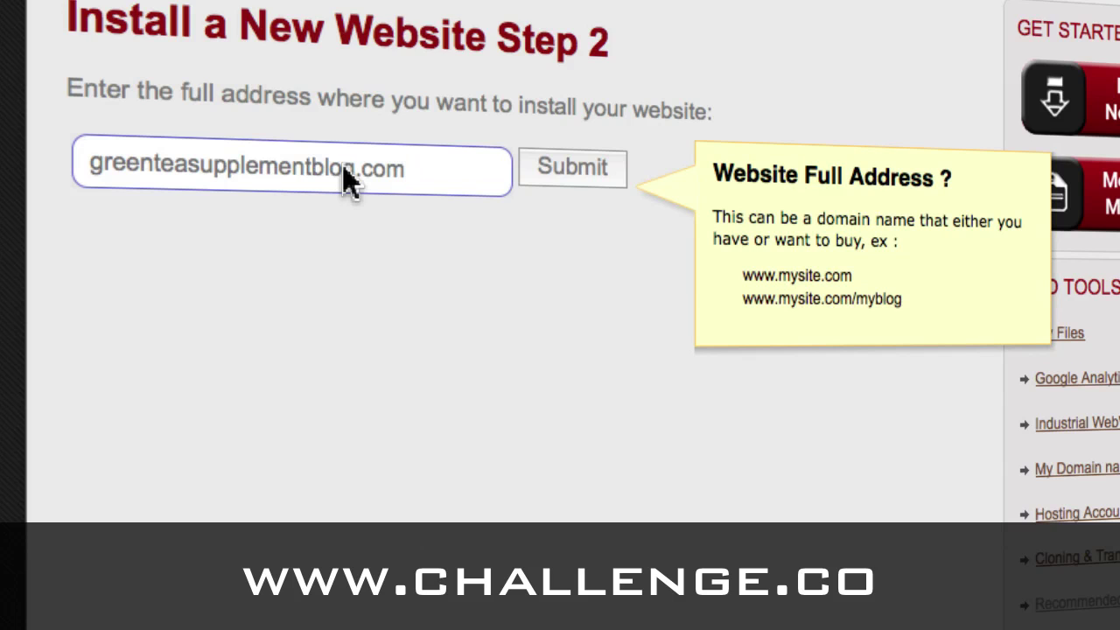
pyautogui.write('/blog')
pyautogui.moveTo(461, 179); pyautogui.dragTo(409, 184)
pyautogui.press('BackSpace')
pyautogui.click(90, 168)
pyautogui.write('www.')
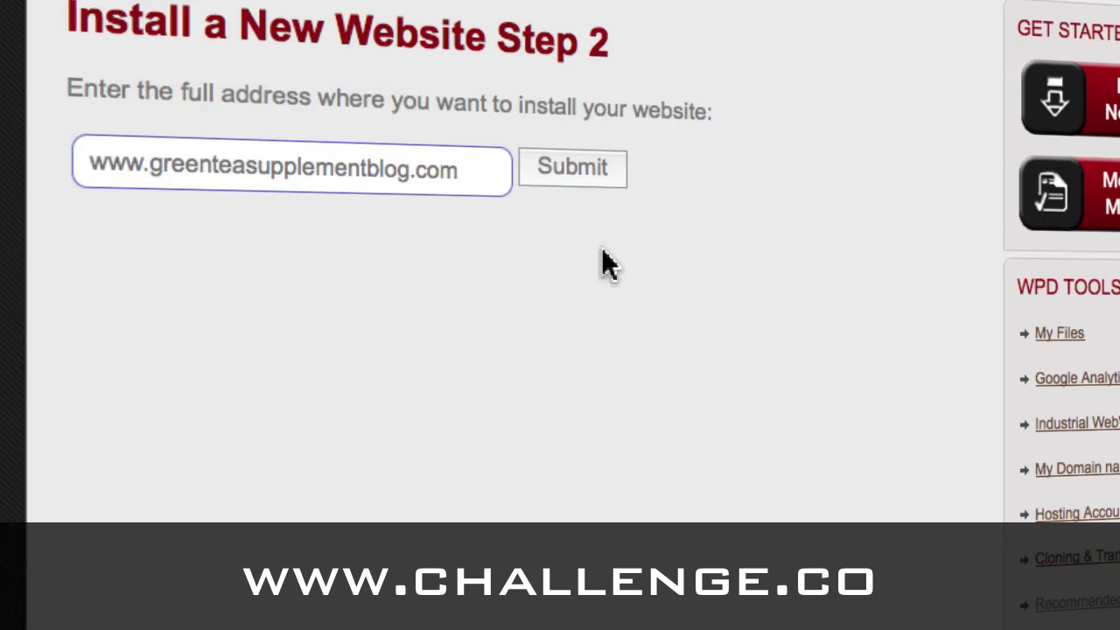
pyautogui.click(577, 168)
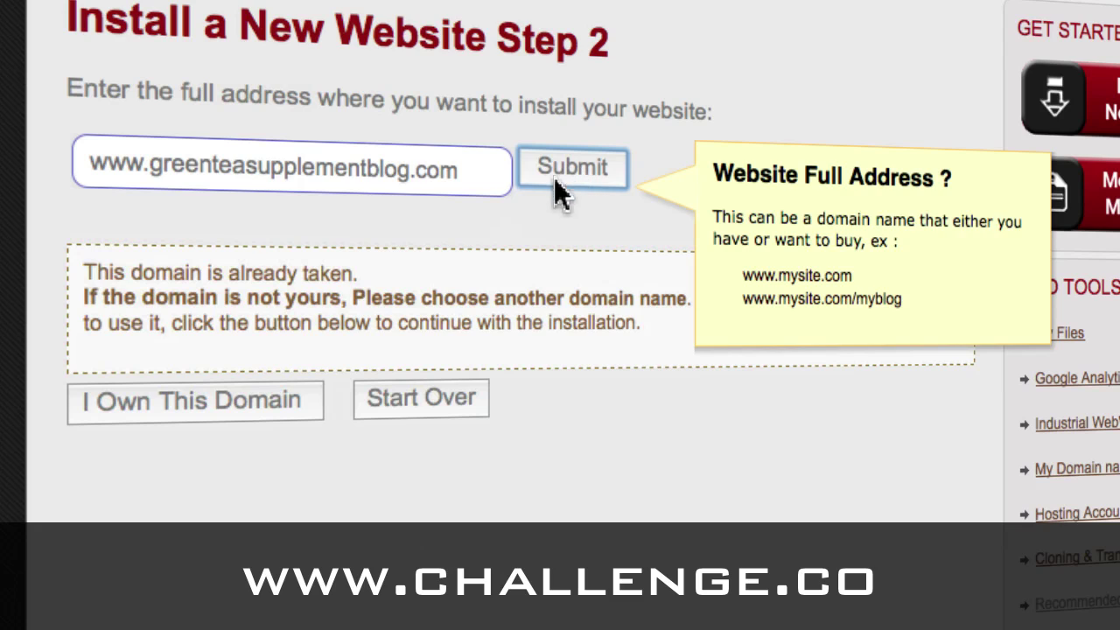
pyautogui.moveTo(84, 272); pyautogui.dragTo(357, 273)
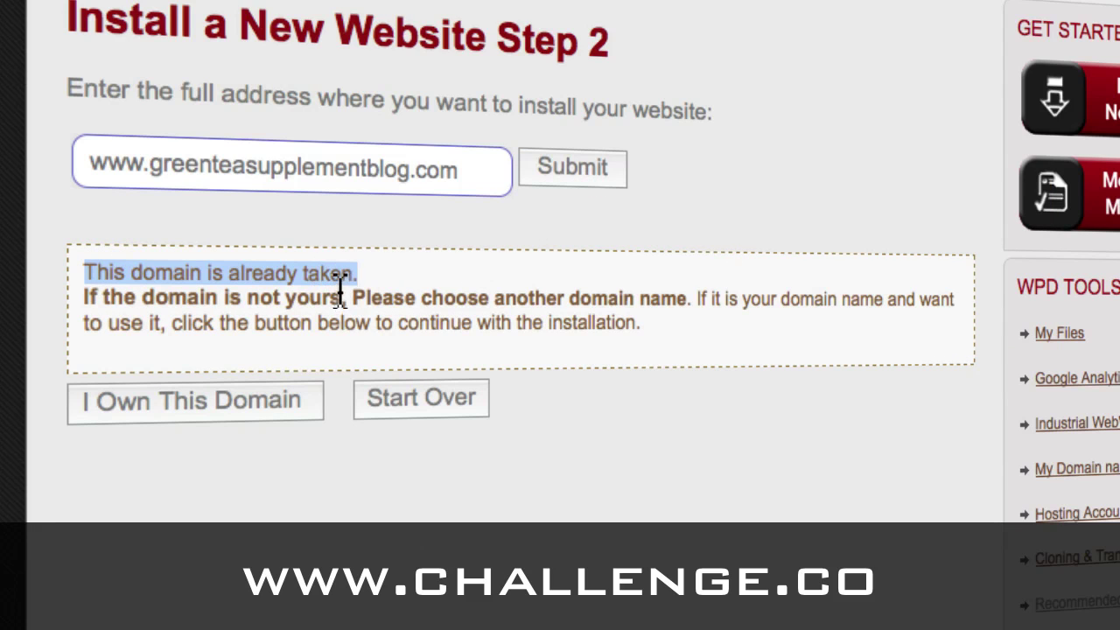
# - Confirm owning the domain, then enter the hosting username and paste the FTP password
pyautogui.click(226, 408)
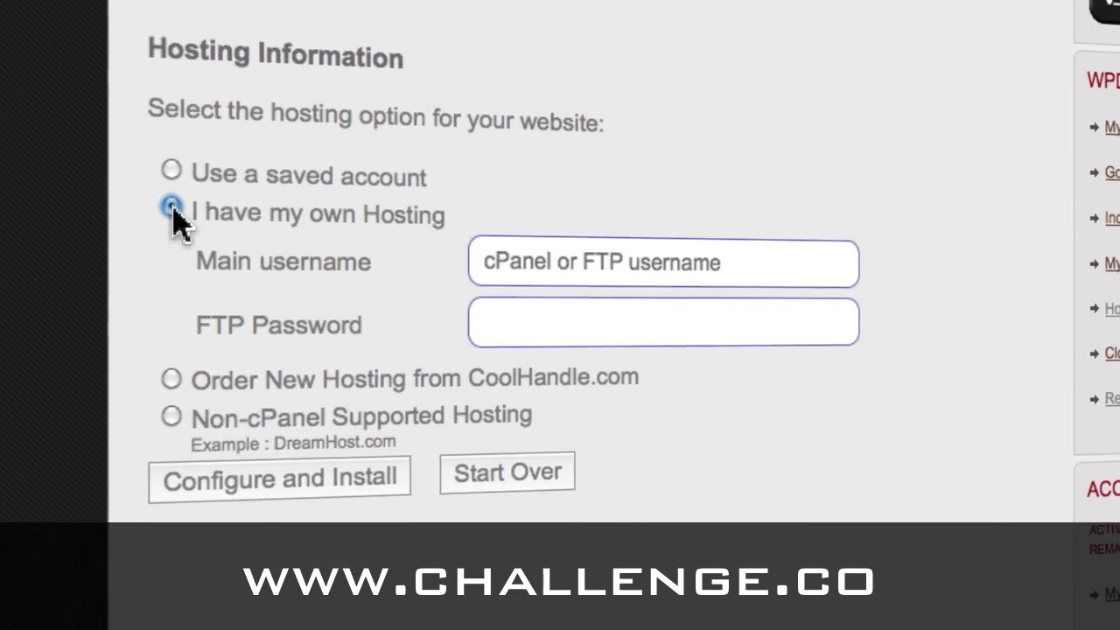
pyautogui.click(786, 245)
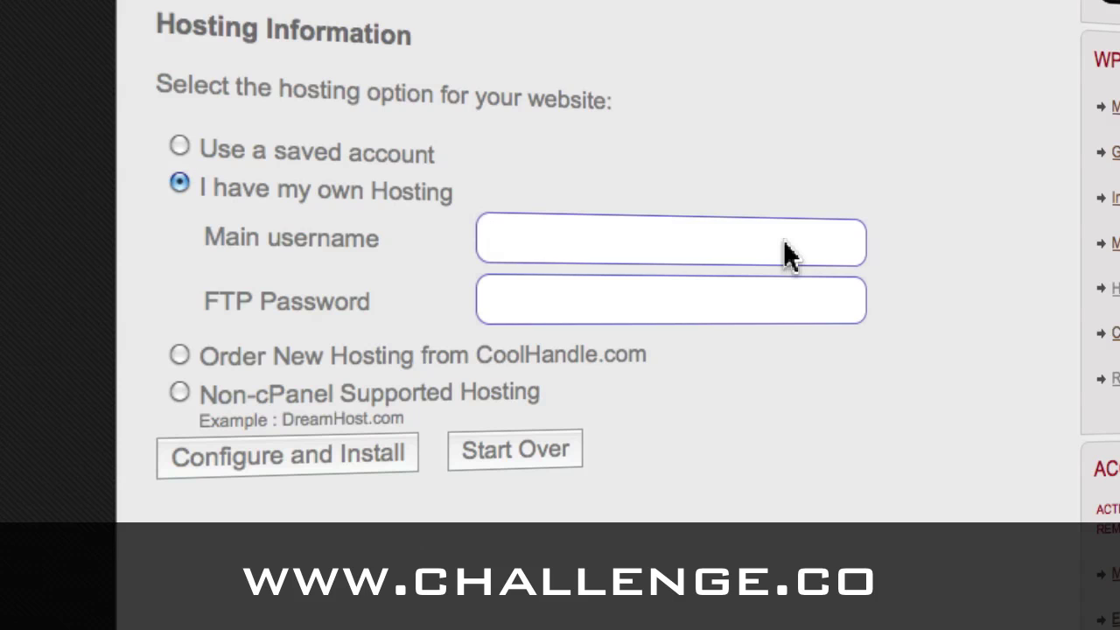
pyautogui.write('greentea')
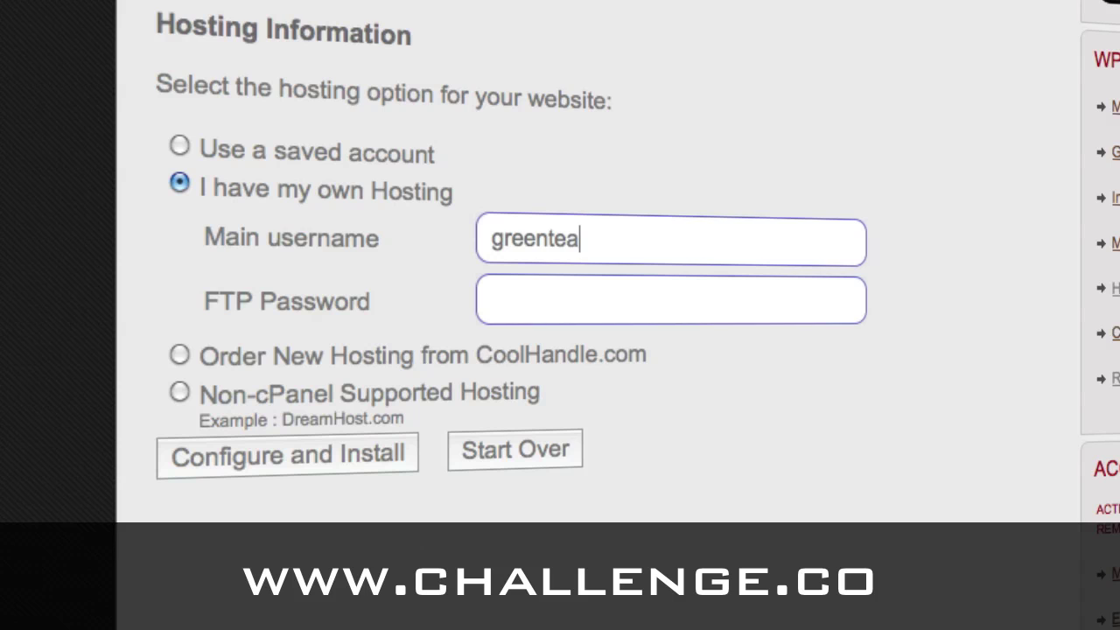
pyautogui.click(715, 299)
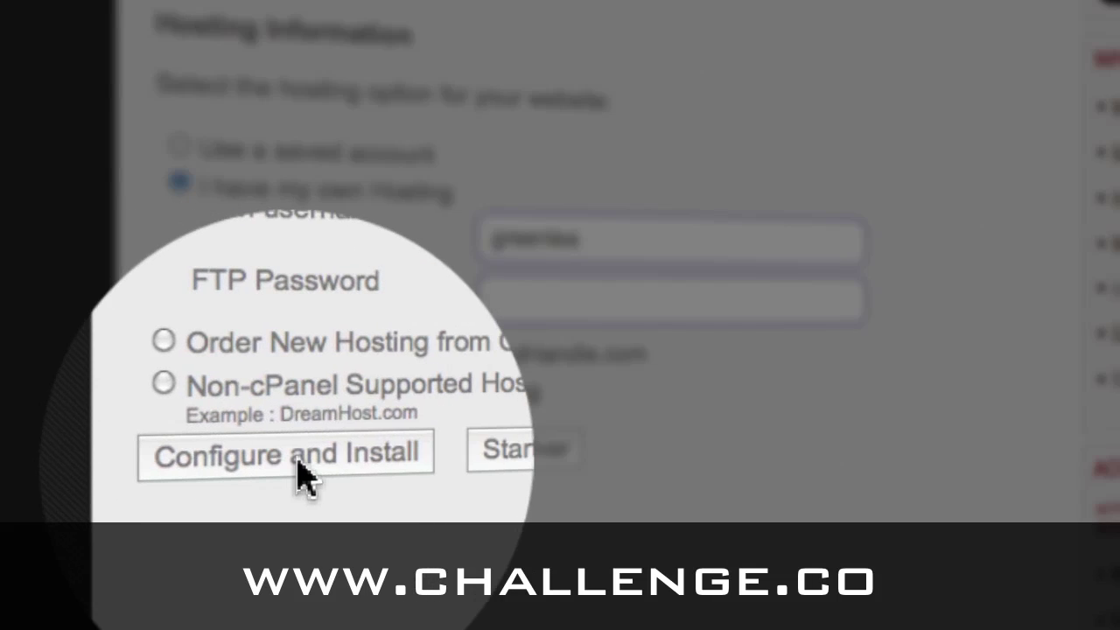
pyautogui.hotkey('ctrl', 'v')
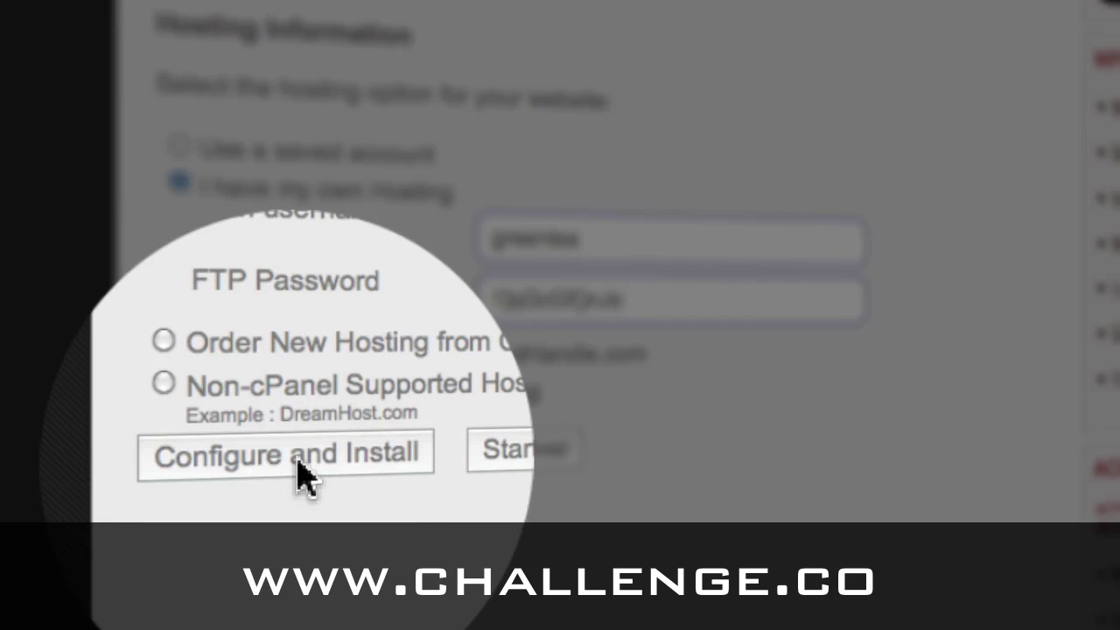
# - Choose Configure and Install to reach the website details form
pyautogui.click(302, 472)
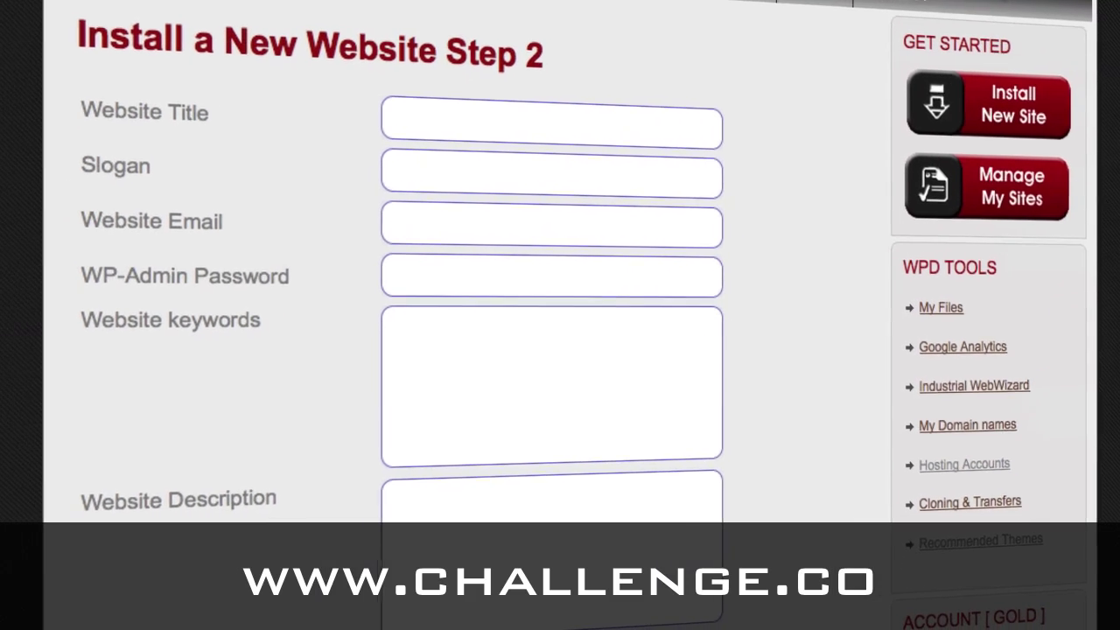
pyautogui.click(774, 121)
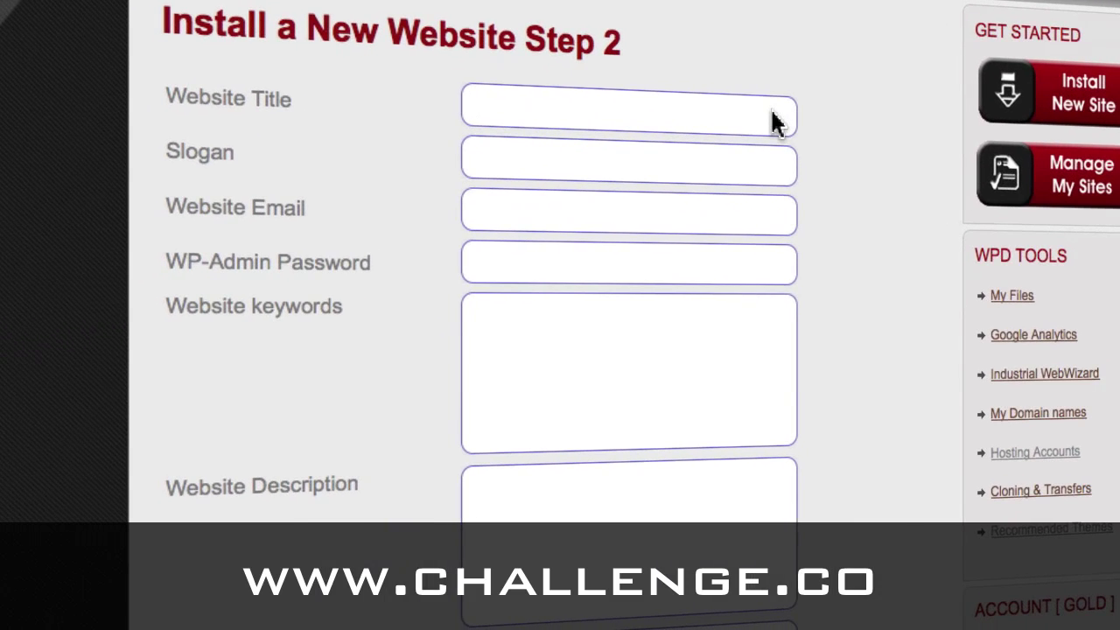
# - Paste the website title and capitalise it to 'Green Tea Supplement'
pyautogui.write('green tea supplement')
pyautogui.click(482, 109)
pyautogui.press('BackSpace')
pyautogui.write('G')
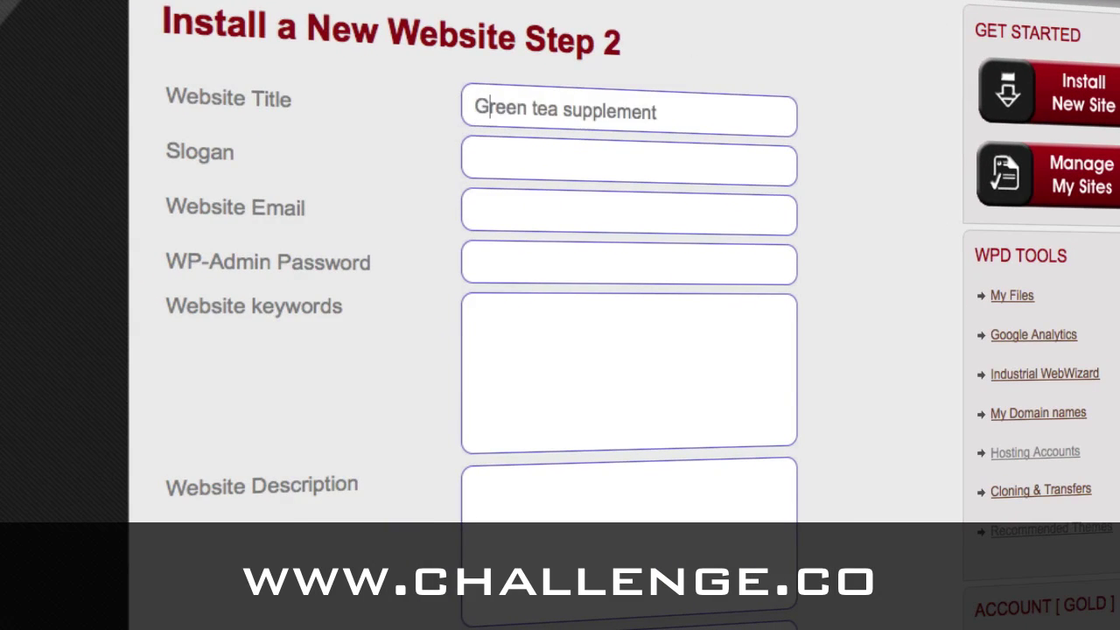
pyautogui.click(538, 109)
pyautogui.press('BackSpace')
pyautogui.write('T')
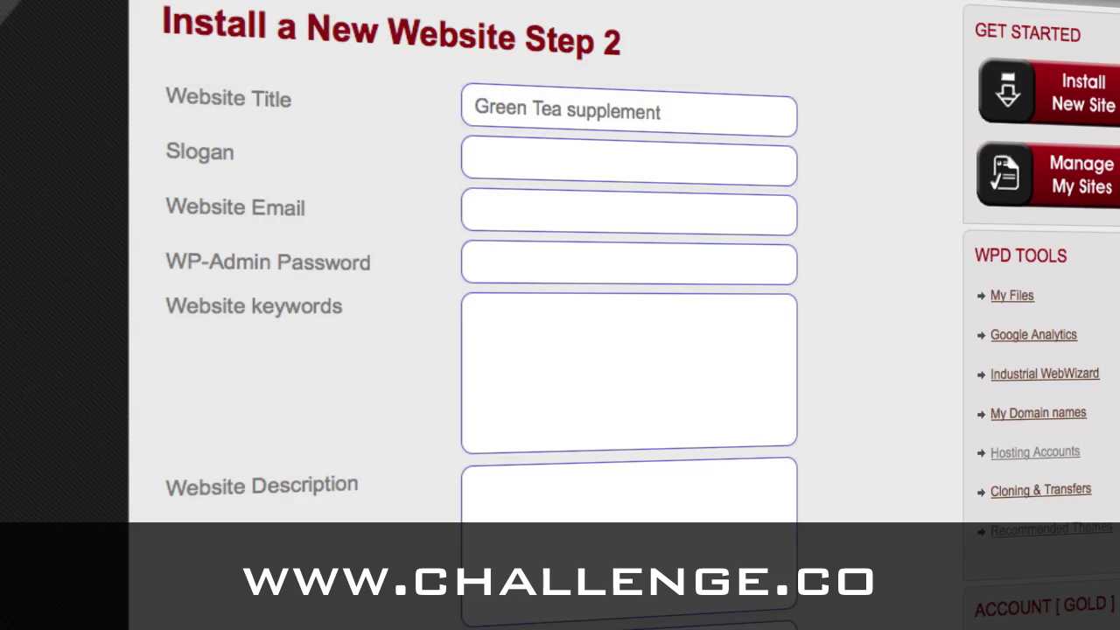
pyautogui.click(574, 108)
pyautogui.press('BackSpace')
pyautogui.write('S')
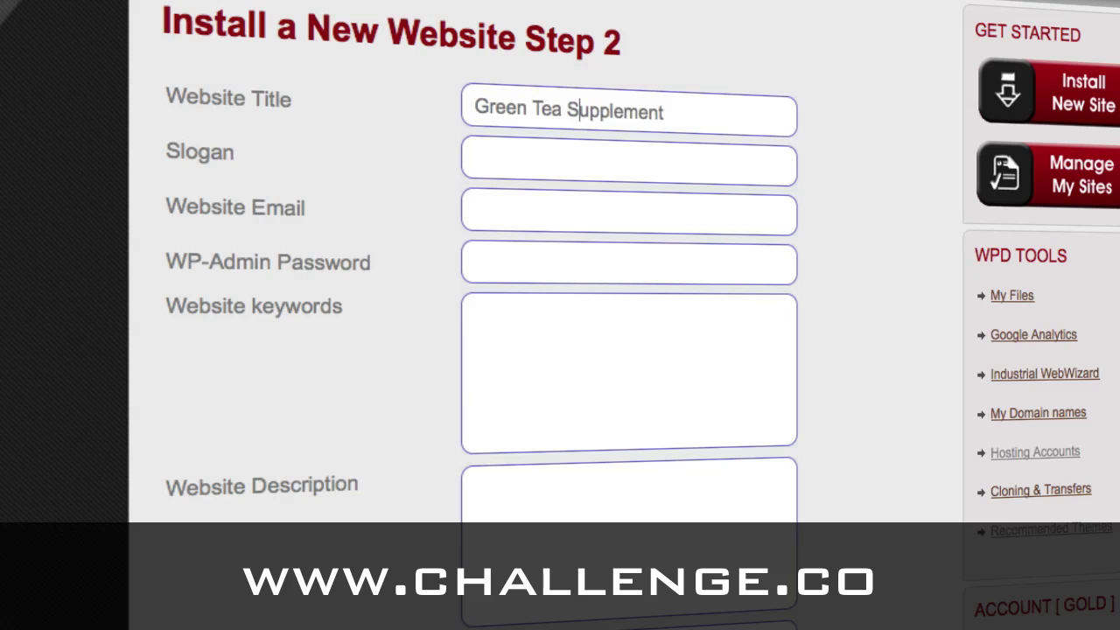
# - Enter the slogan 'Get the latet green tea supplement tips for good health', email and admin password
pyautogui.click(569, 162)
pyautogui.write('Get ')
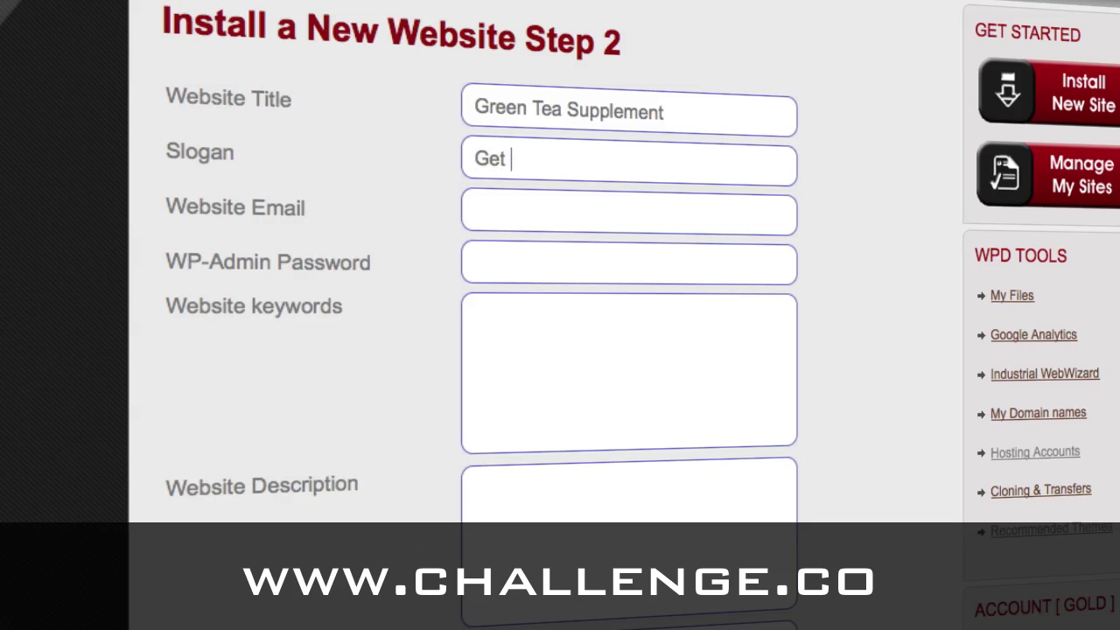
pyautogui.write('the latet green tea supplement')
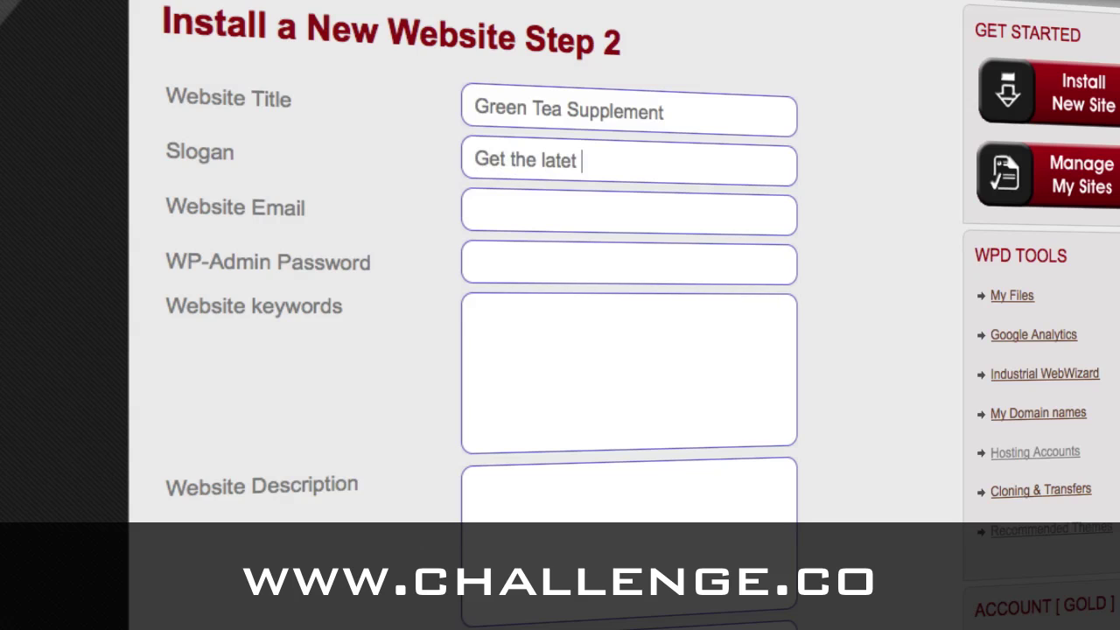
pyautogui.write('tips for ')
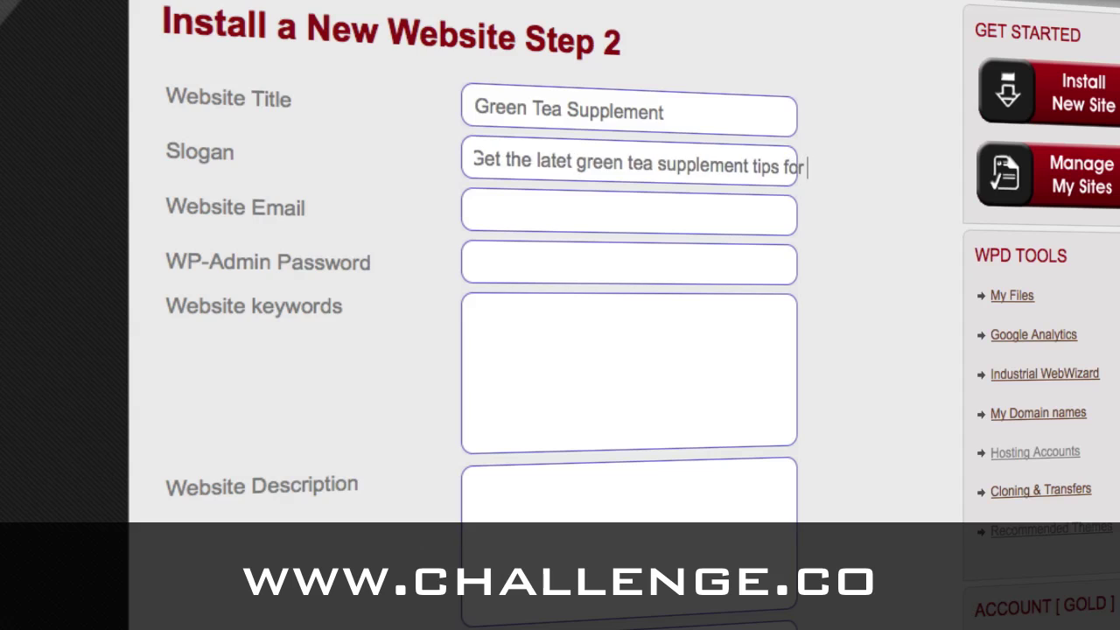
pyautogui.write('good health')
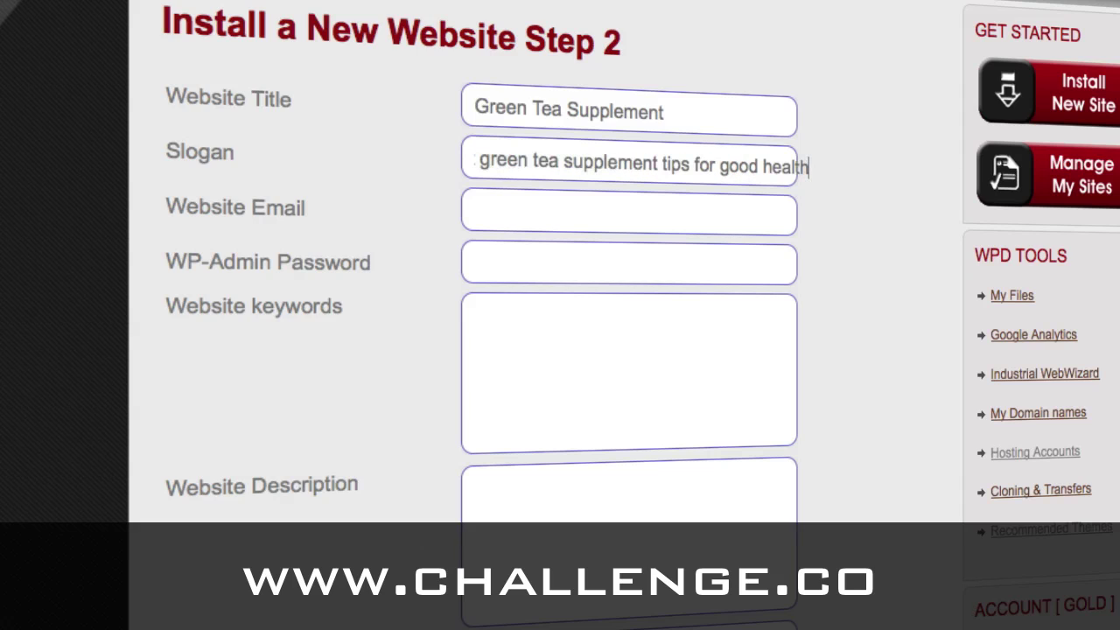
pyautogui.click(487, 210)
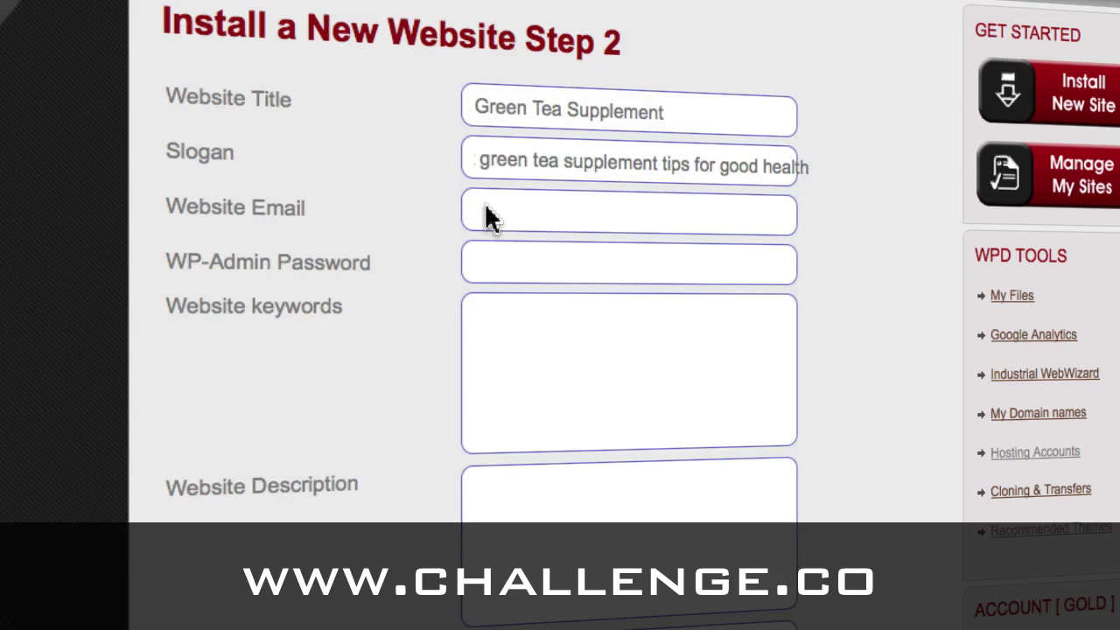
pyautogui.write('your')
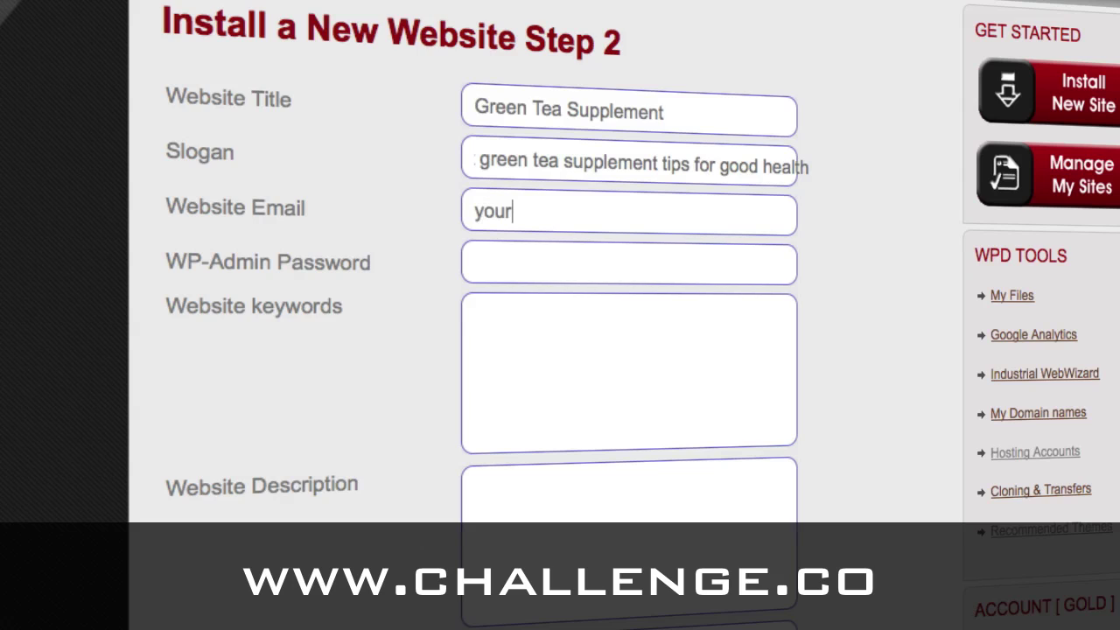
pyautogui.write('email@gmail.com')
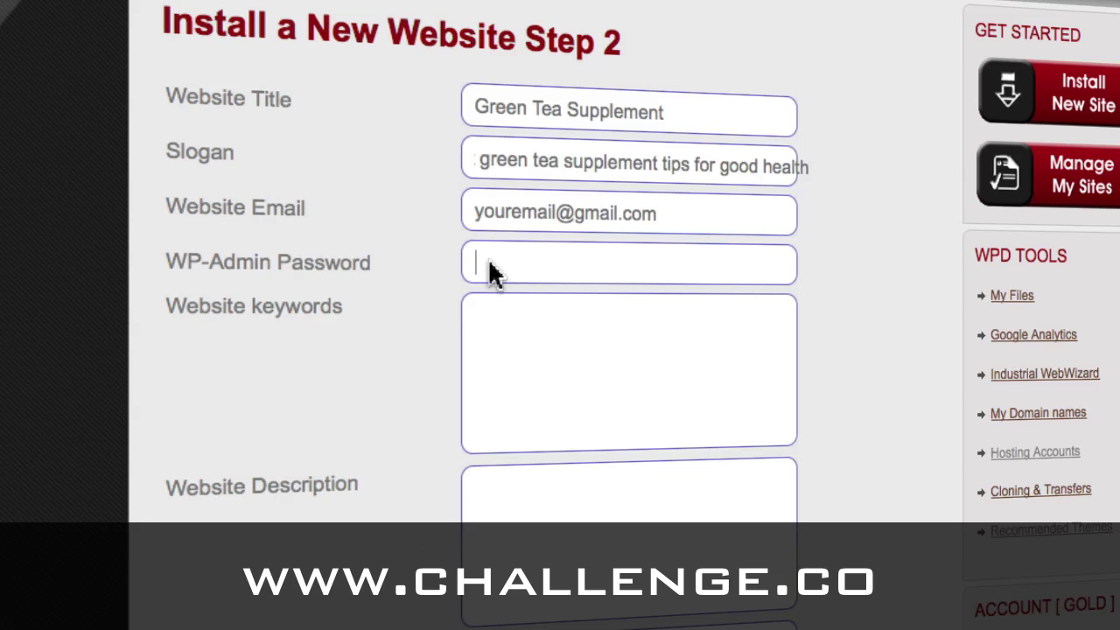
pyautogui.write('password')
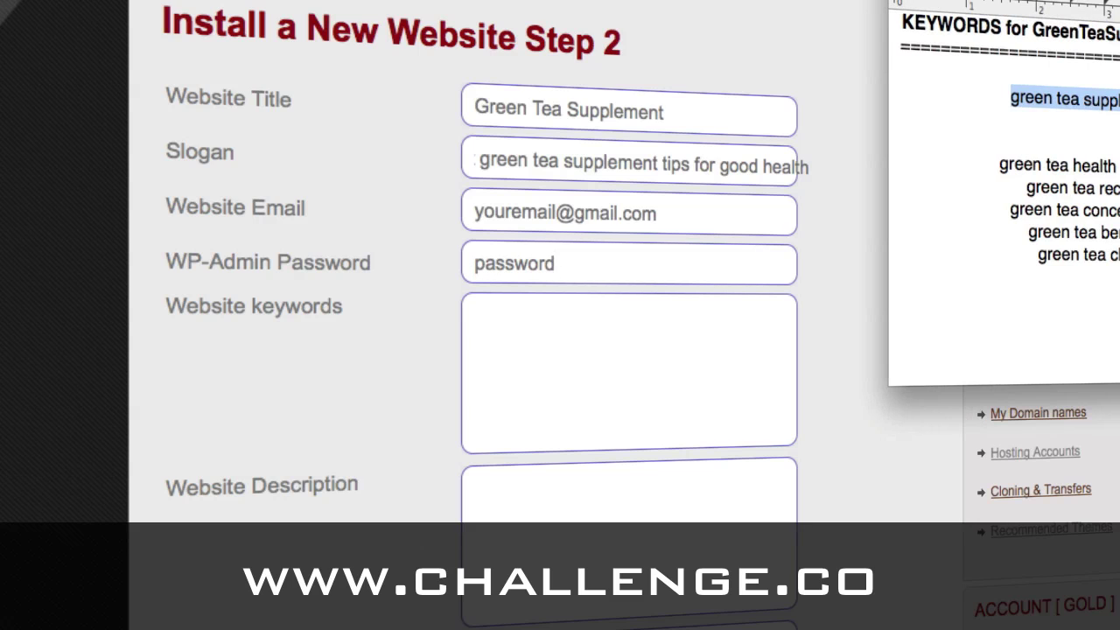
# - Copy the five green tea keyword lines from TextEdit into the Website keywords box
pyautogui.moveTo(1023, 262)
pyautogui.mouseDown()
pyautogui.moveTo(1023, 199)
pyautogui.moveTo(999, 172)
pyautogui.mouseUp()
pyautogui.press('super+c')
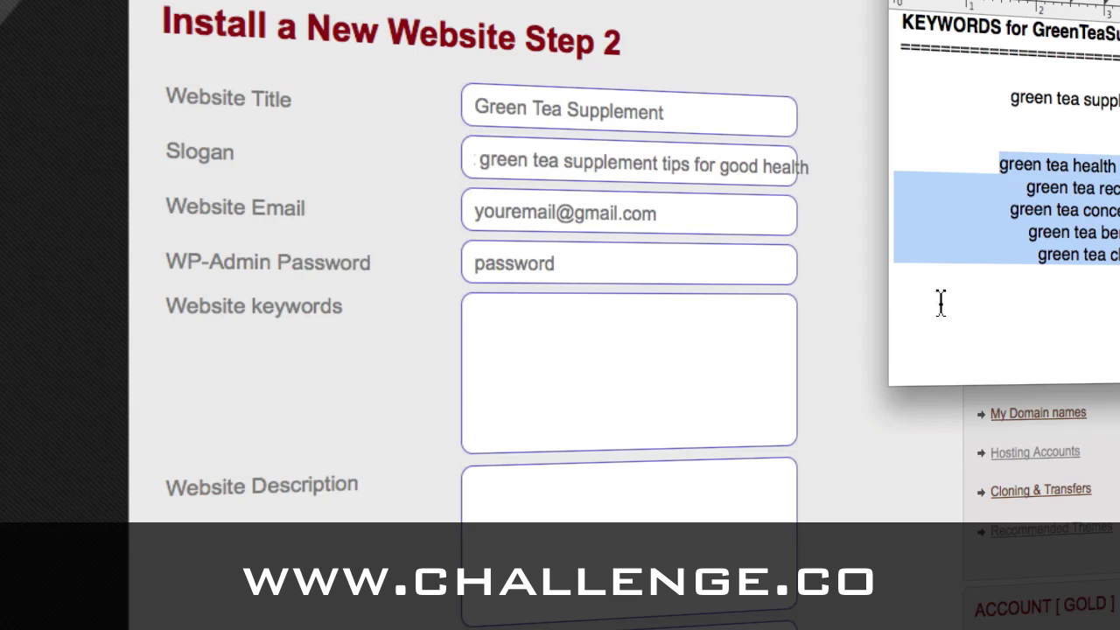
pyautogui.click(737, 350)
pyautogui.press('super+v')
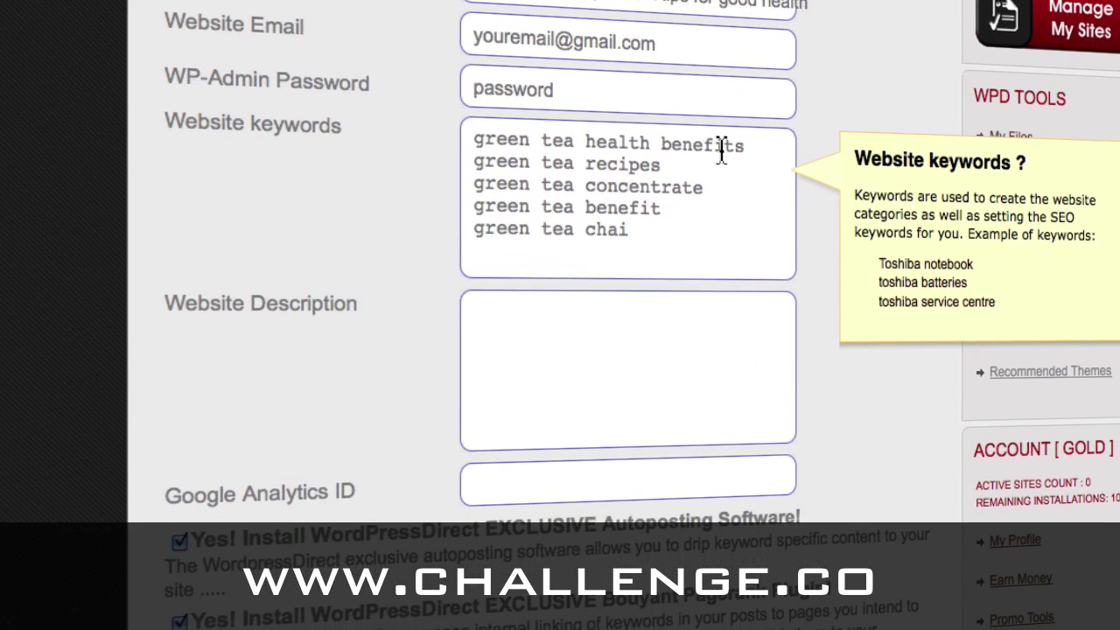
pyautogui.click(707, 329)
# - Fill in the green tea health benefits, recipes and concentrate description, then install the site
pyautogui.press('super+v')
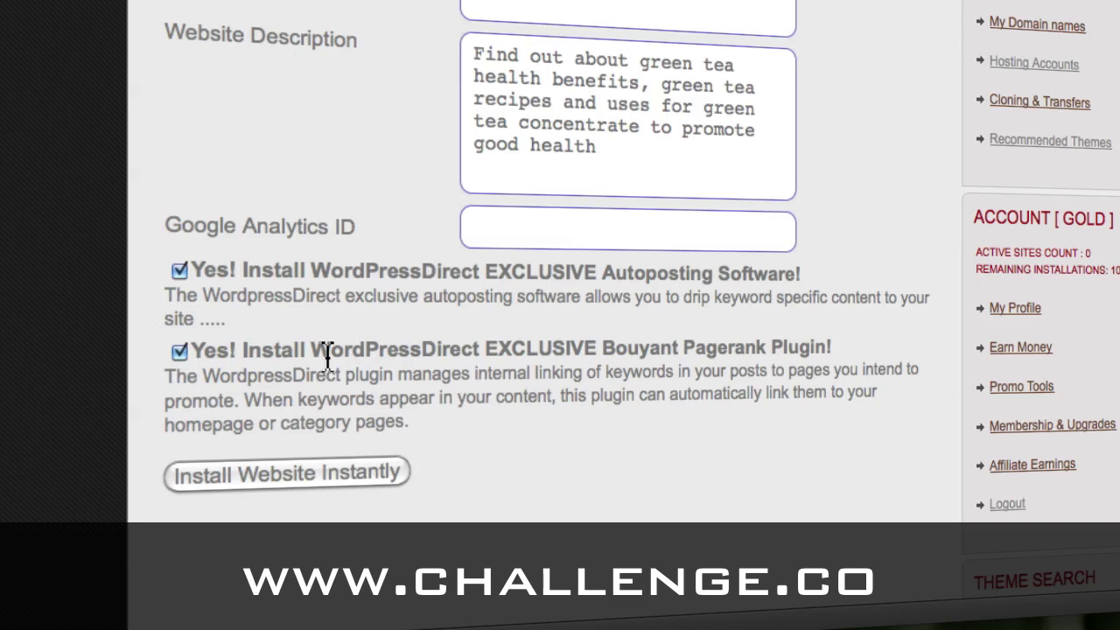
pyautogui.click(321, 477)
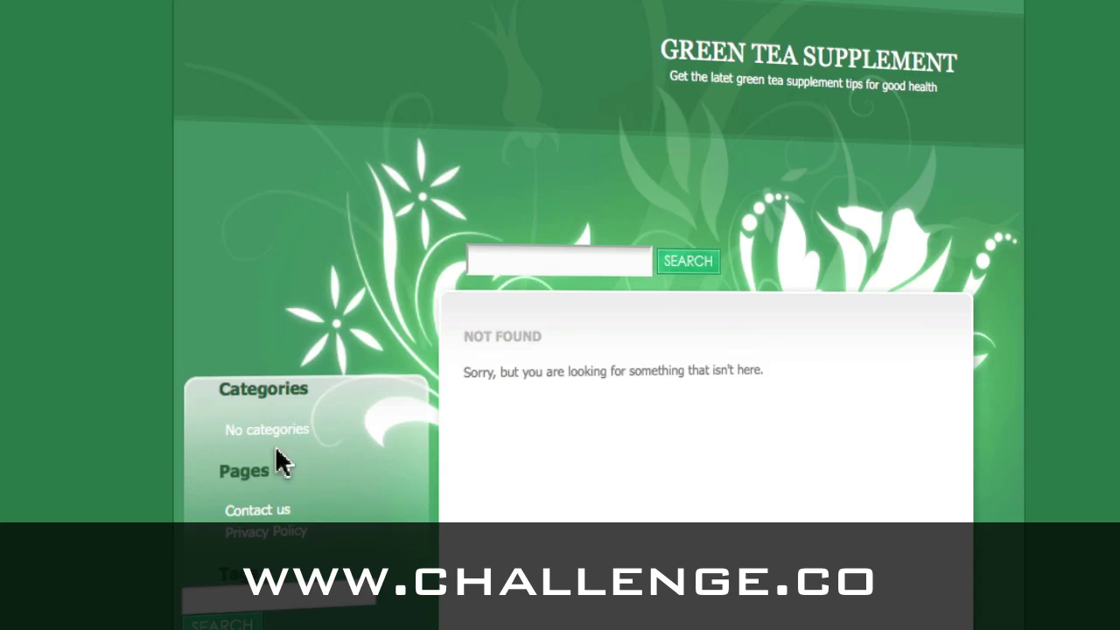
# - Go to My Websites to confirm greenteasupplementblog.com is listed
pyautogui.moveTo(308, 430); pyautogui.dragTo(225, 432)
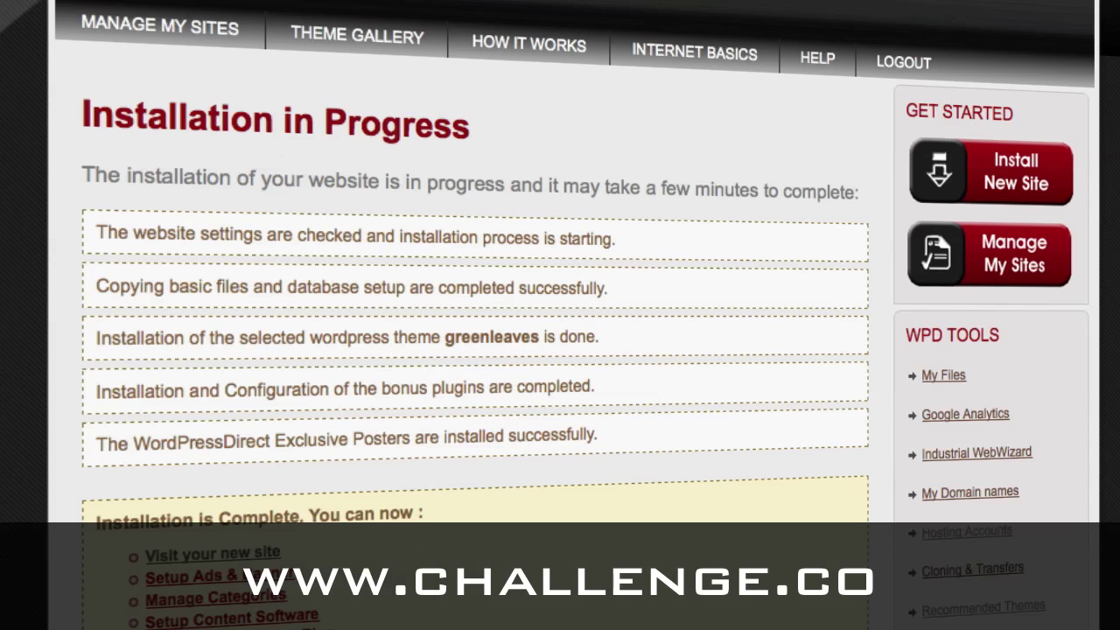
pyautogui.click(191, 27)
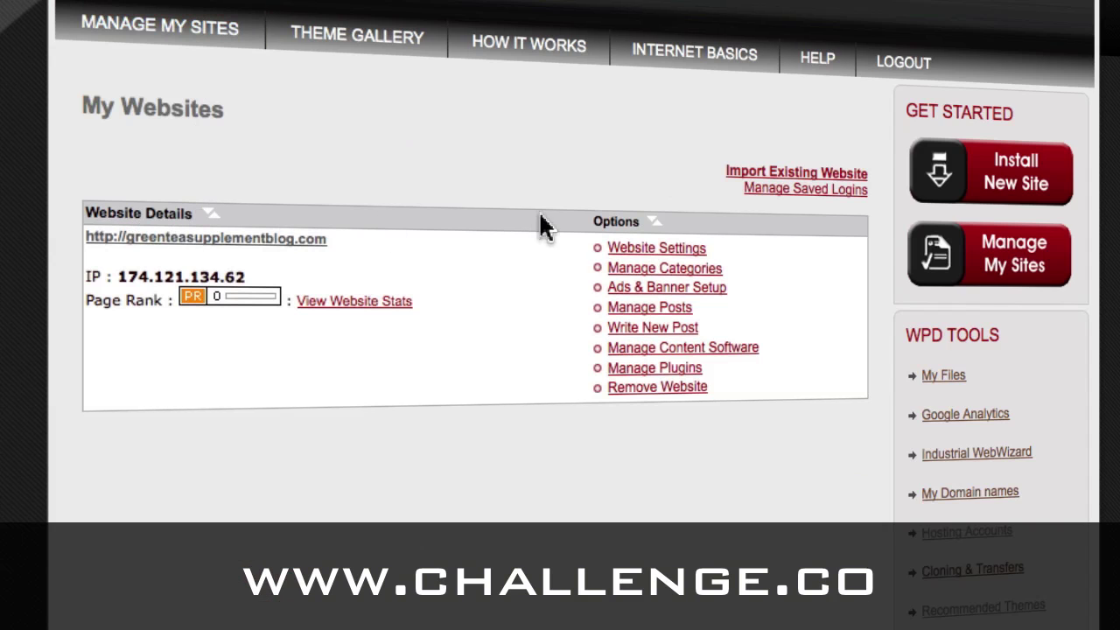